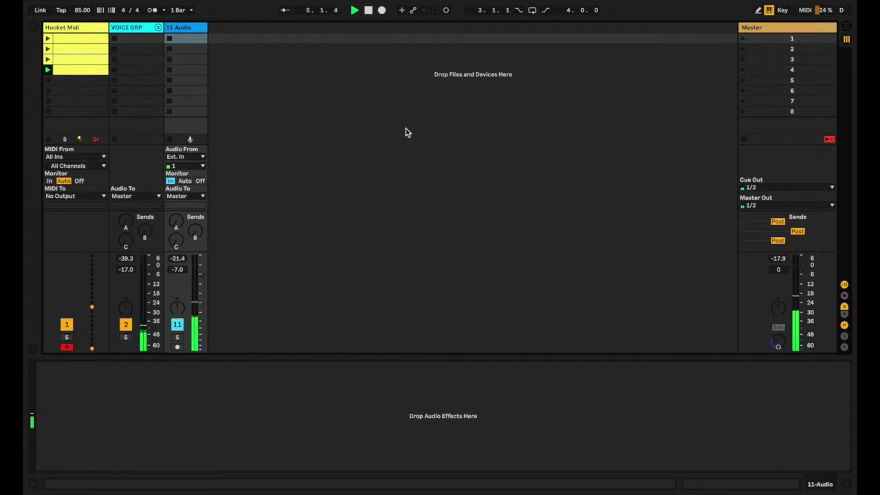
# Select the Hocket Midi track and scroll through the Hocket product description
pyautogui.click(91, 29)
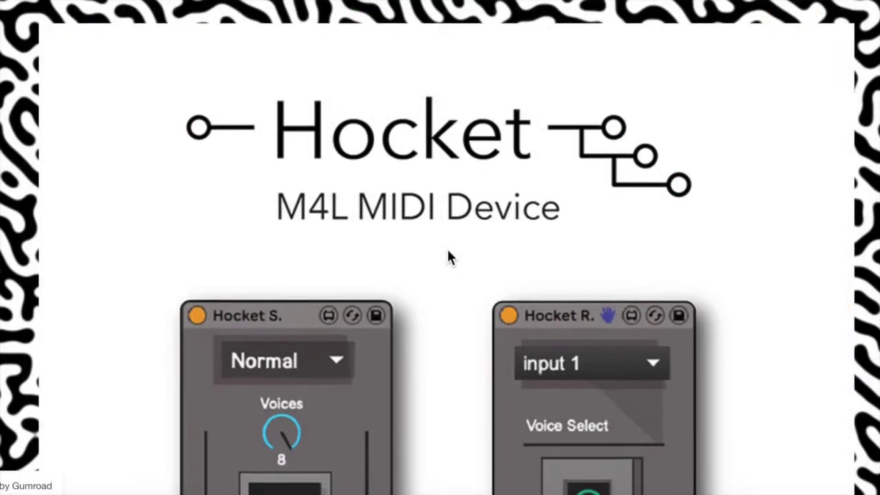
pyautogui.scroll(-5, 447, 258)
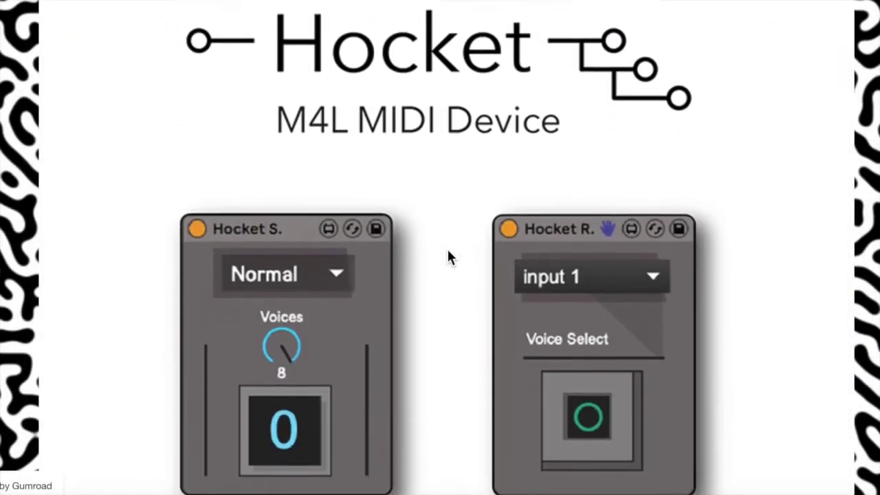
pyautogui.scroll(-12, 449, 258)
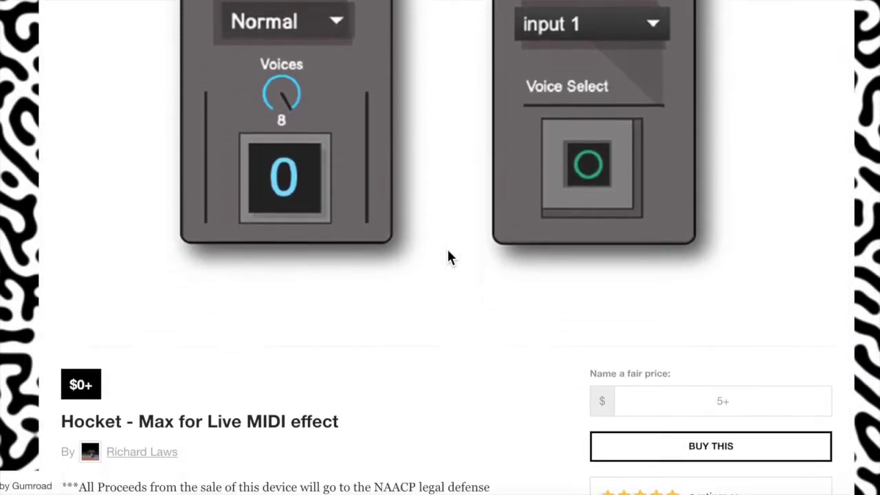
pyautogui.scroll(-5, 448, 256)
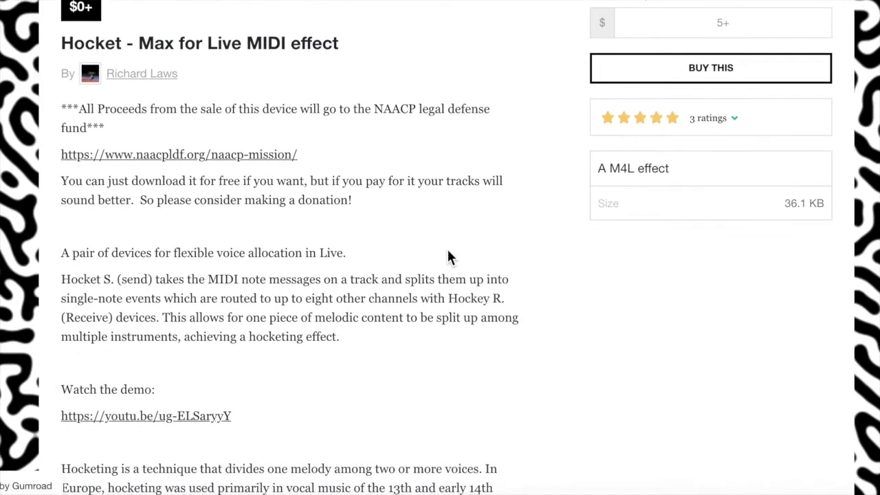
pyautogui.scroll(-3, 448, 258)
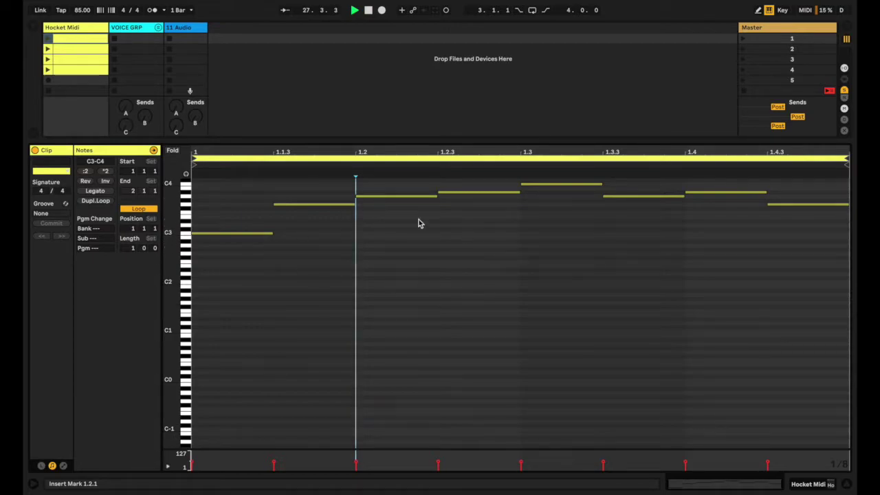
# Close the melody clip's notes, show Hocket Midi's Hocket S. device, and select VOICE GRP
pyautogui.click(334, 143)
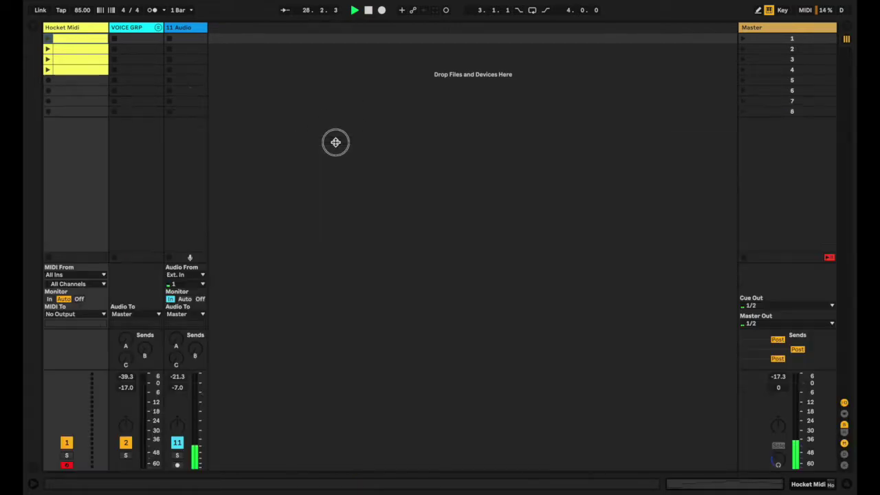
pyautogui.doubleClick(88, 28)
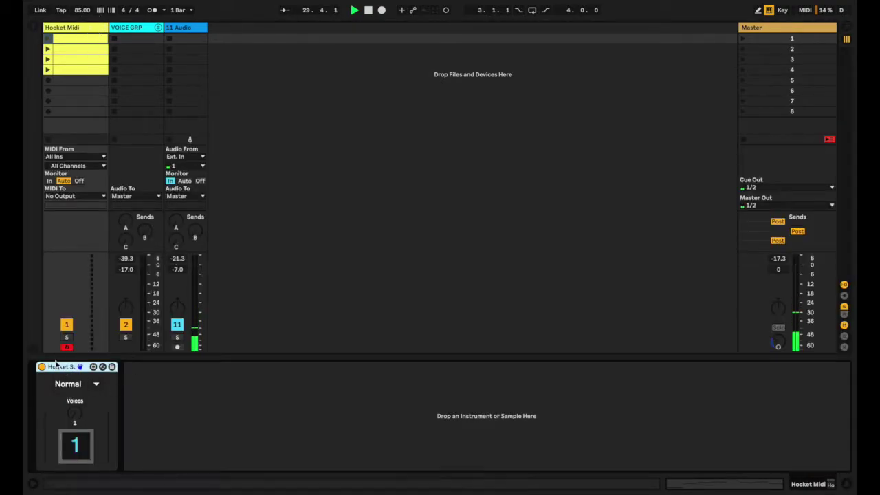
pyautogui.click(66, 29)
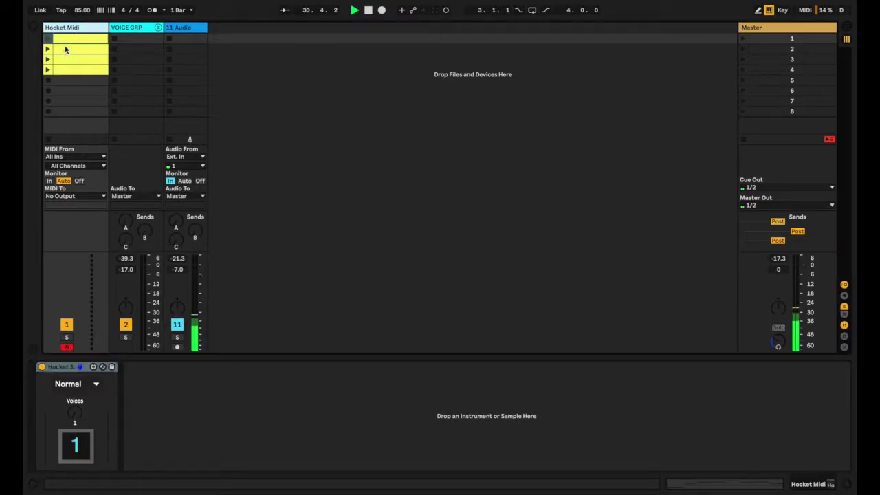
pyautogui.click(130, 29)
# Unfold VOICE GRP and inspect Inst1's Hocket R. on input 1, then Inst2's receiver
pyautogui.click(158, 28)
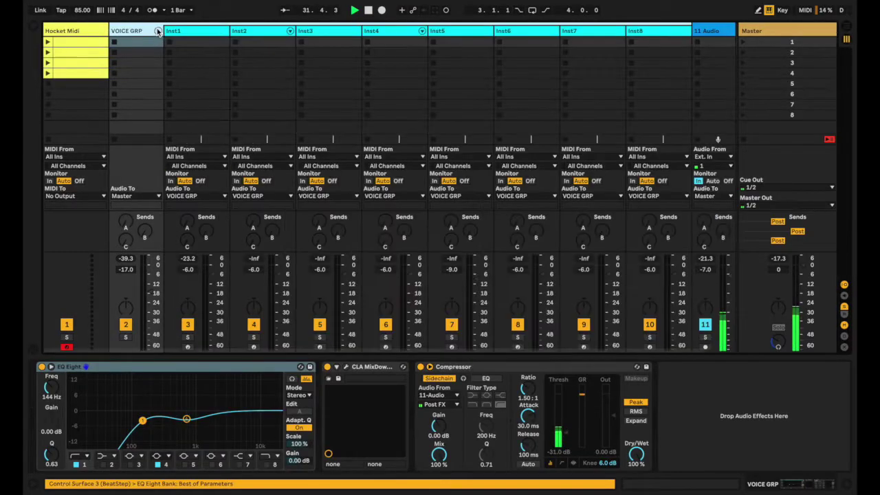
pyautogui.click(193, 33)
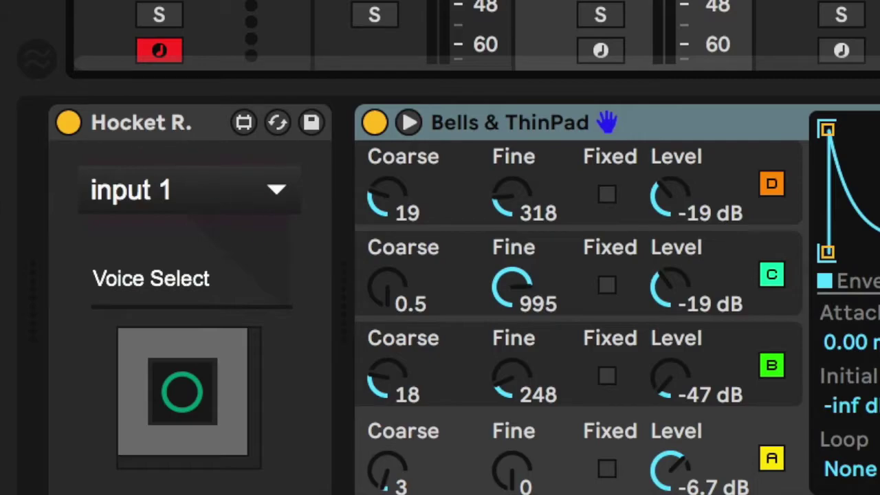
pyautogui.click(279, 180)
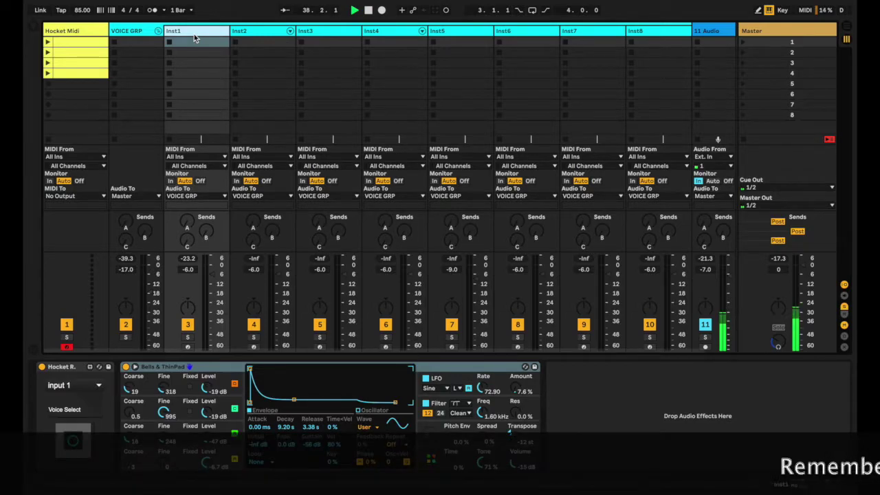
# Reopen the Hocket Midi clip's eight-note pattern and enlarge the track area to reveal routing
pyautogui.click(76, 42)
pyautogui.doubleClick(68, 43)
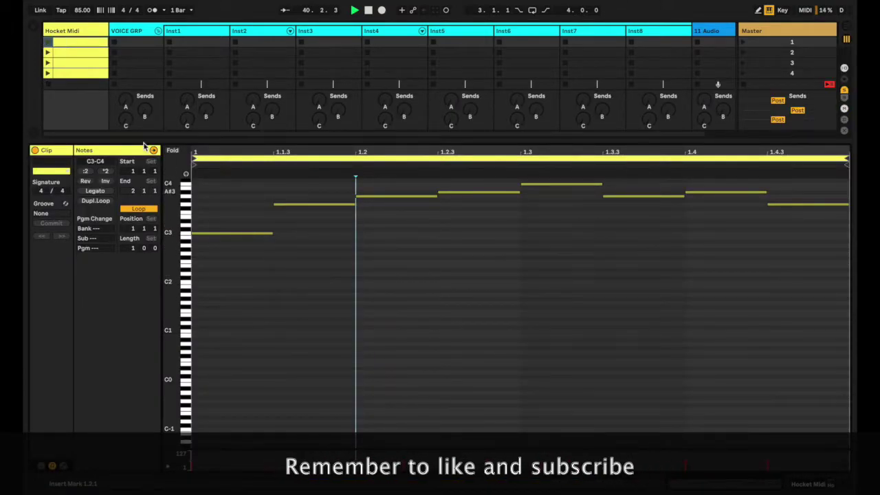
pyautogui.click(64, 31)
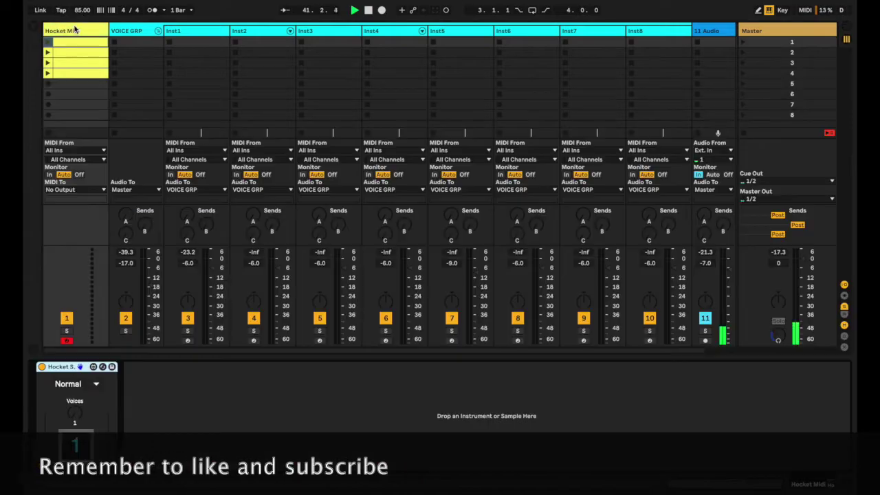
pyautogui.doubleClick(64, 31)
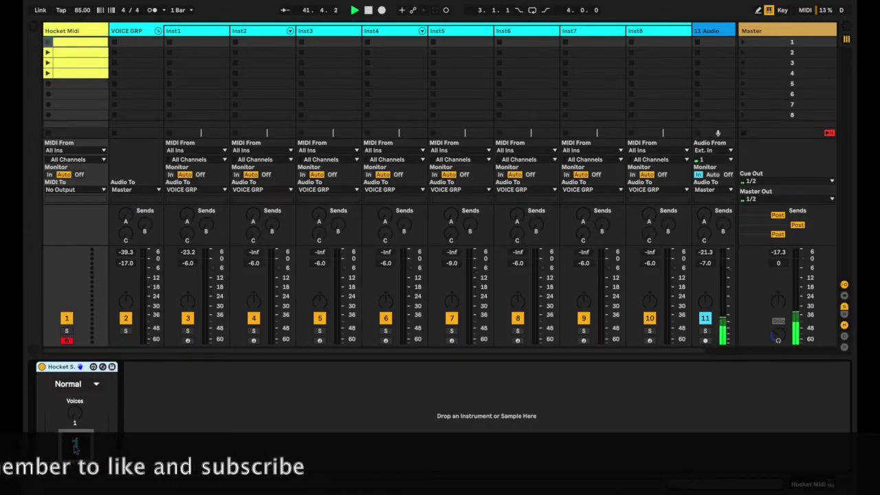
pyautogui.click(185, 32)
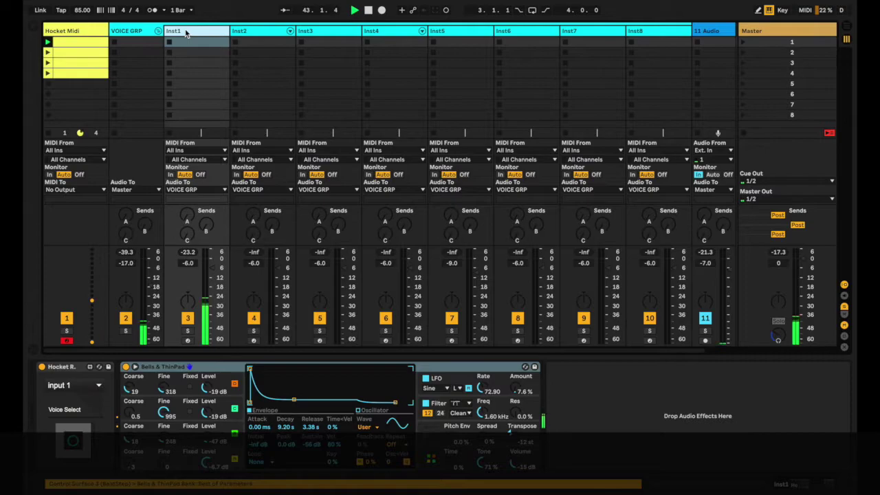
pyautogui.doubleClick(88, 53)
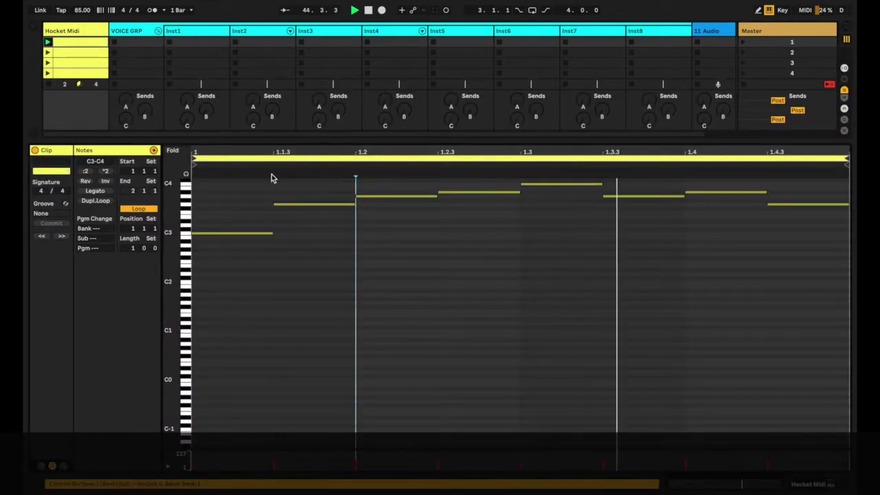
pyautogui.moveTo(310, 142); pyautogui.dragTo(313, 269)
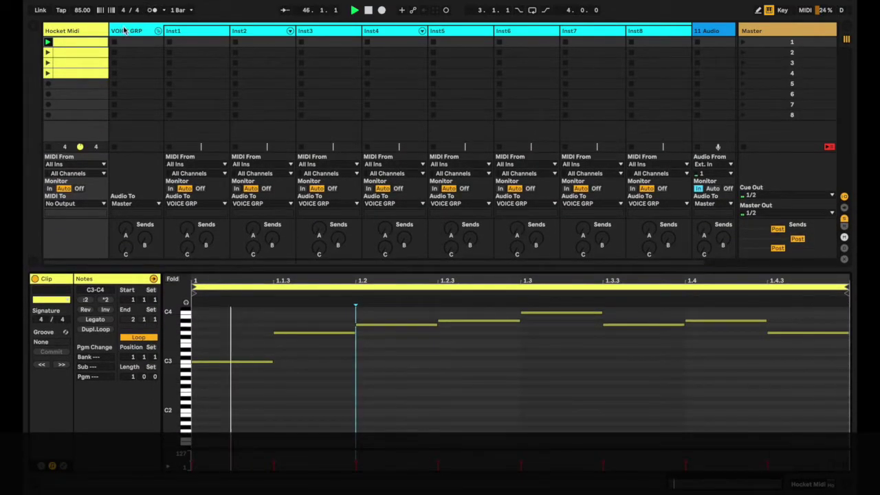
# Bring up Hocket Midi's Hocket S. device and set it to 3 voices
pyautogui.click(79, 31)
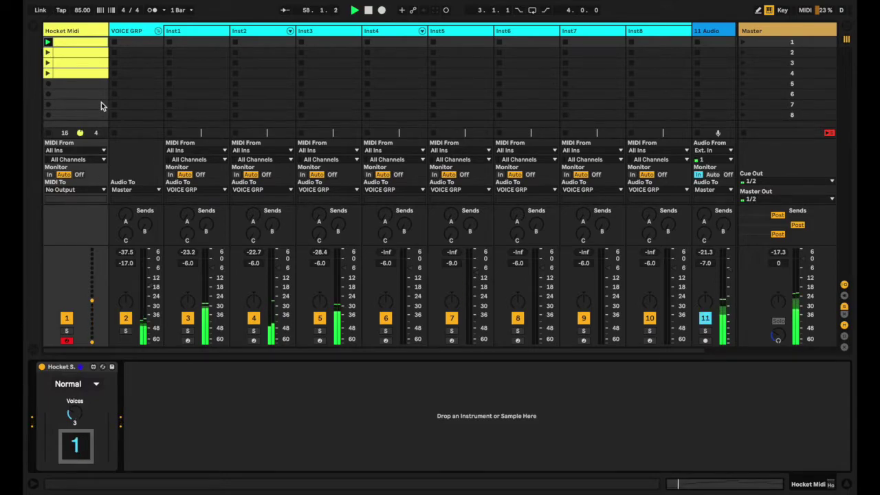
# Select Hocket Midi, show all tracks' input/output routing, and switch to its Hocket S. device
pyautogui.doubleClick(82, 42)
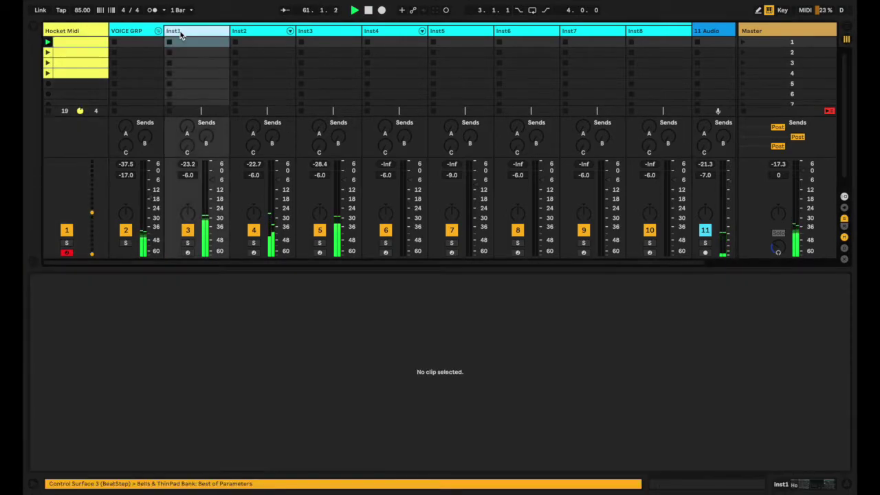
pyautogui.click(174, 32)
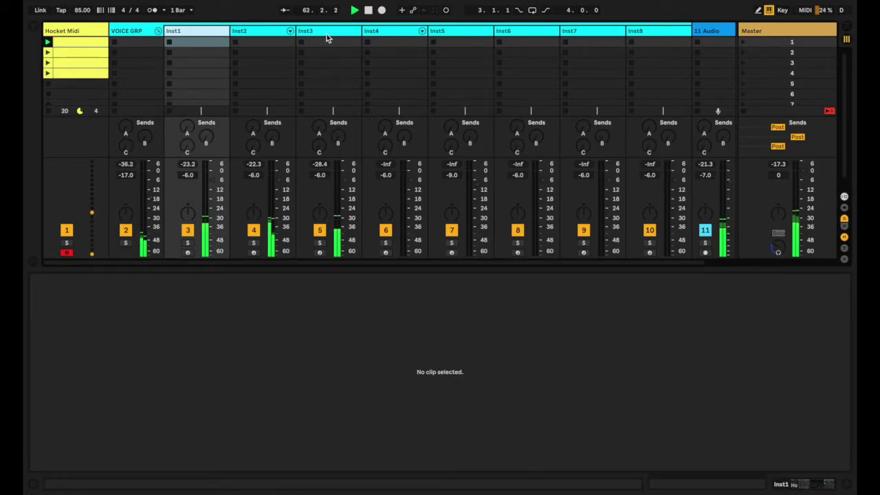
pyautogui.click(141, 32)
pyautogui.click(79, 33)
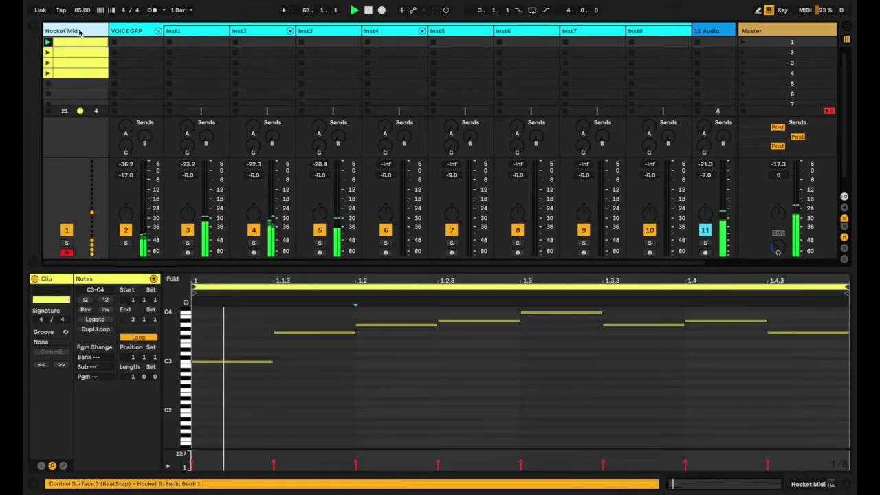
pyautogui.hotkey('ctrl', 'alt', 'i')
pyautogui.hotkey('shift', 'Tab')
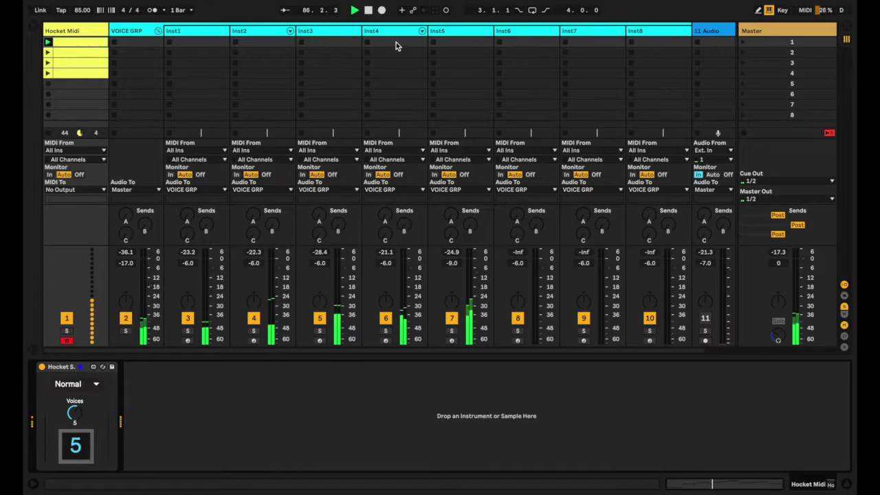
# Inspect the Hocket R. input setting on Inst5, Inst4, Inst3, Inst2 and Inst1 in turn
pyautogui.click(469, 33)
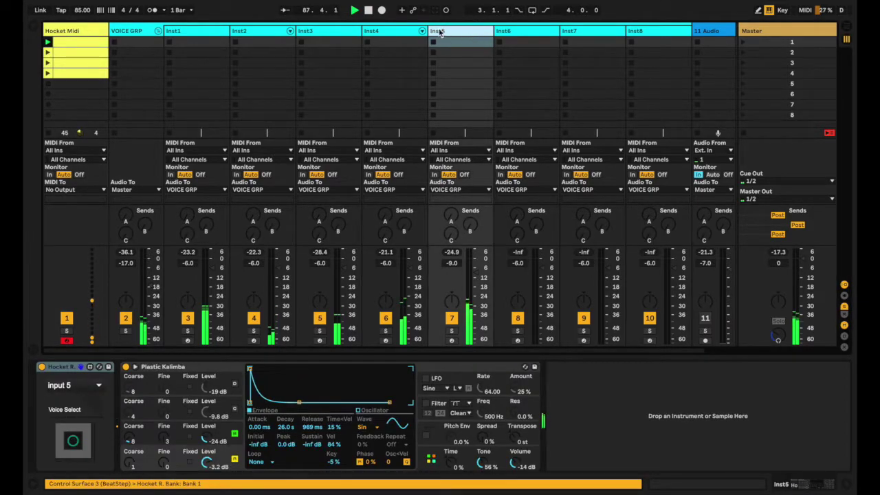
pyautogui.click(408, 35)
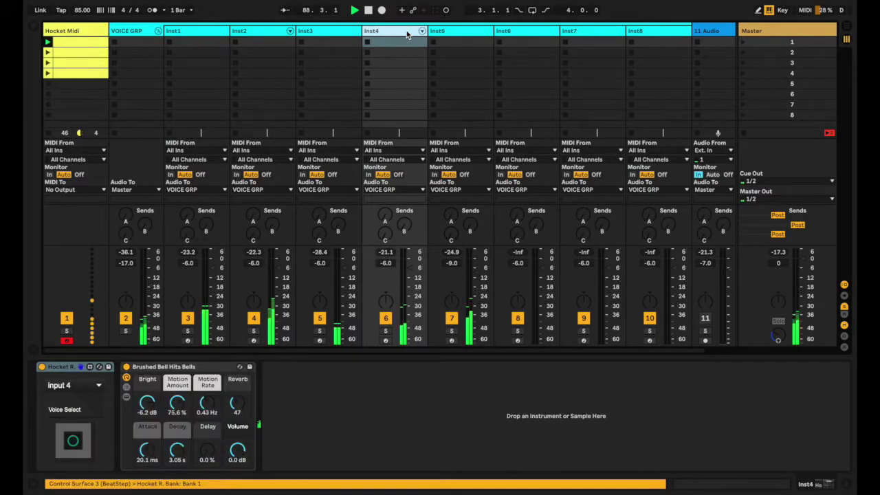
pyautogui.click(332, 36)
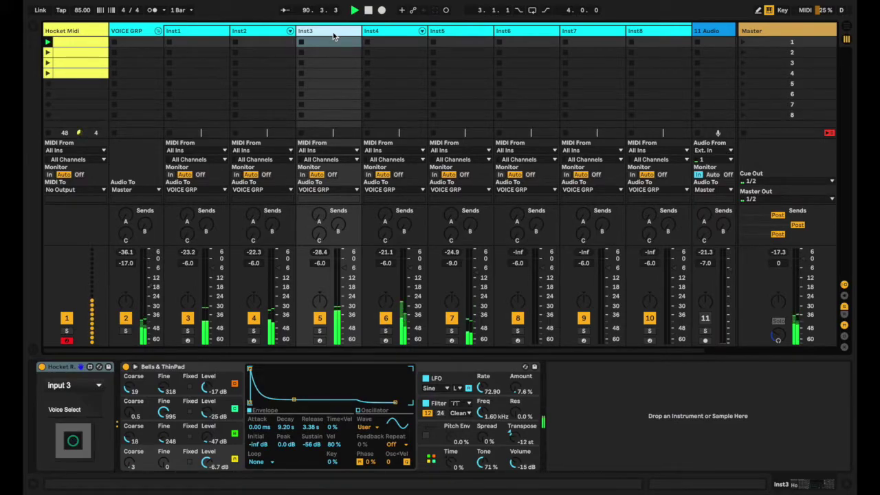
pyautogui.click(246, 34)
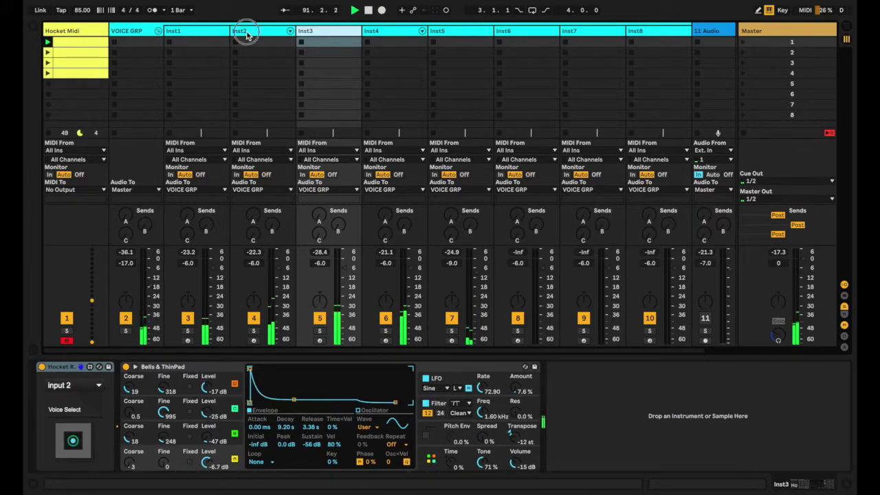
pyautogui.click(194, 33)
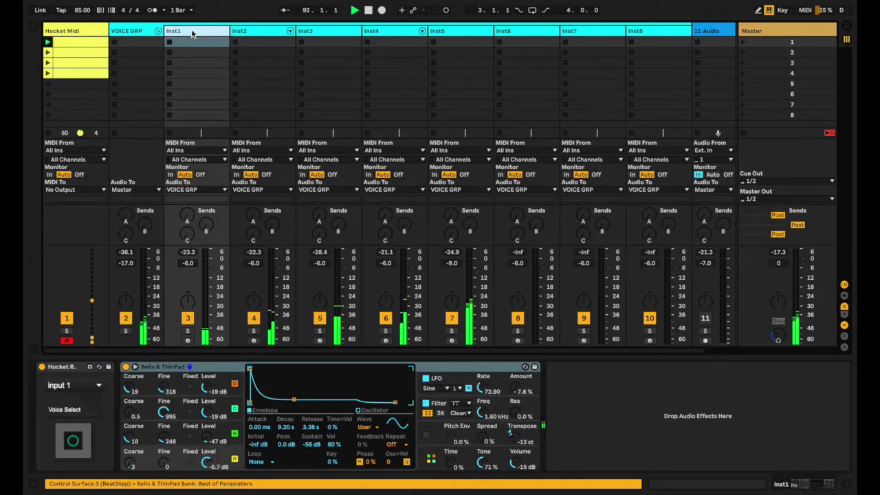
# Set Hocket S. on Hocket Midi down to 1 voice and check Inst6's instrument
pyautogui.click(81, 36)
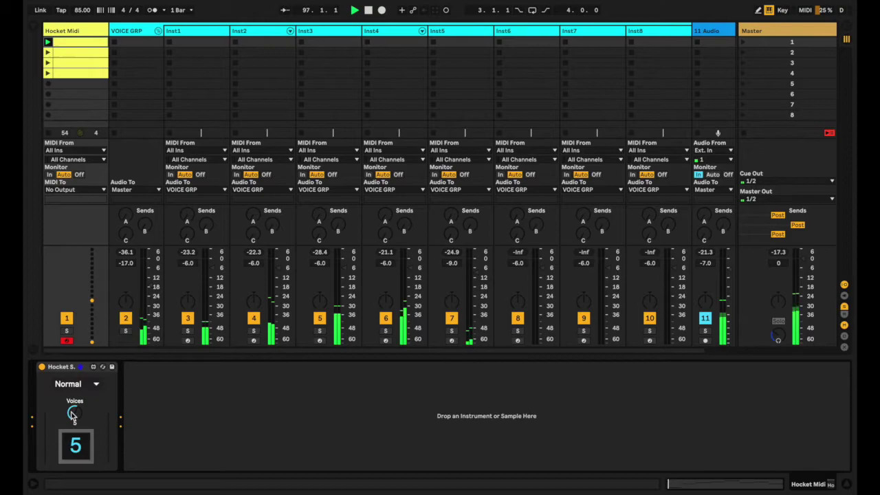
pyautogui.scroll(1, 73, 414)
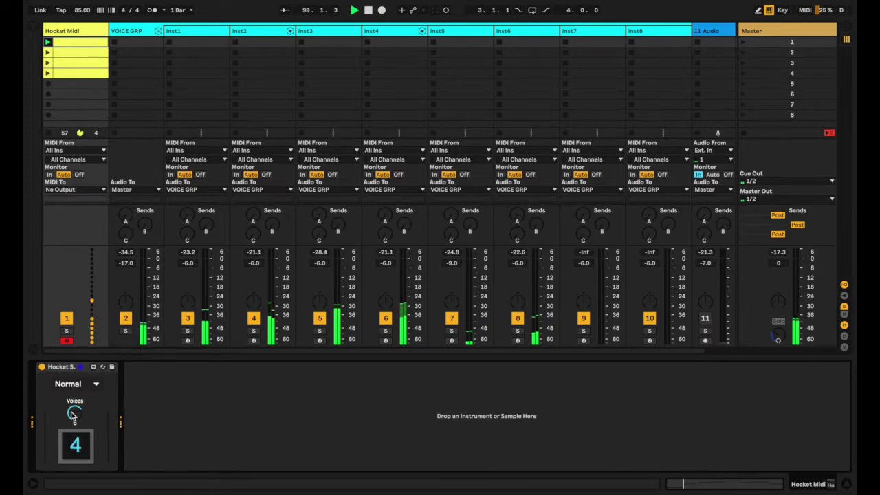
pyautogui.click(519, 35)
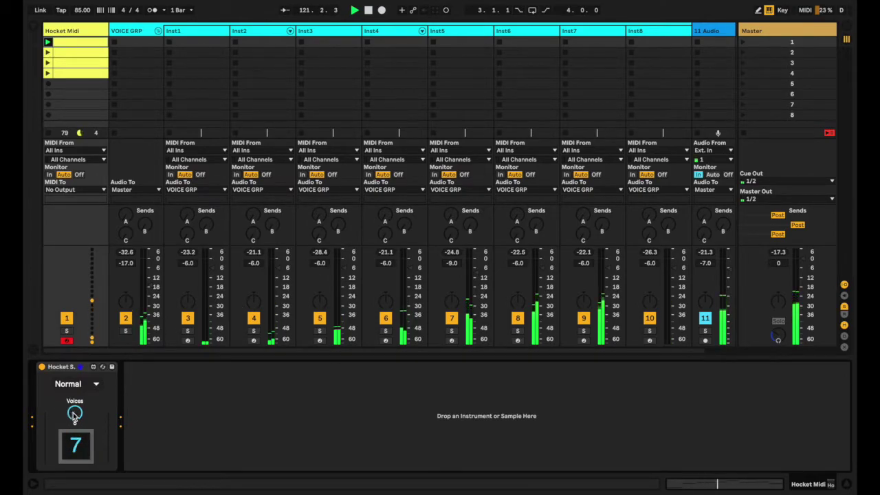
# Launch the second Hocket Midi clip and return to the Hocket S. device view
pyautogui.doubleClick(73, 53)
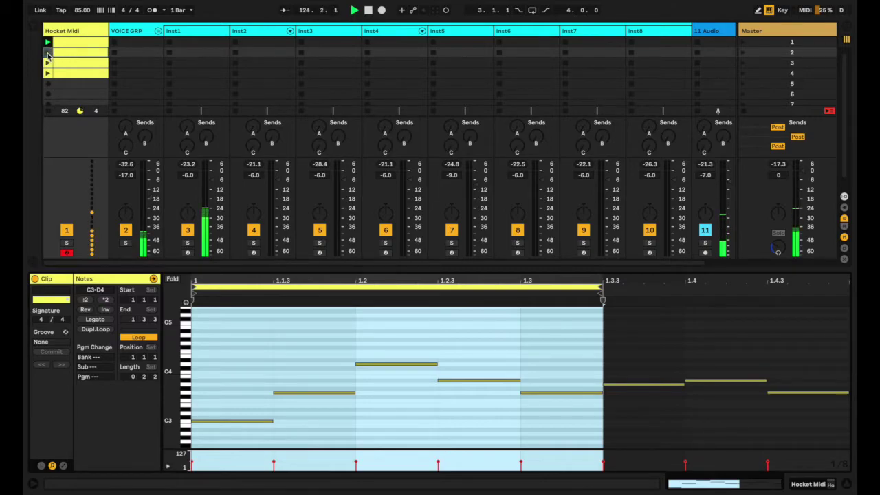
pyautogui.click(47, 52)
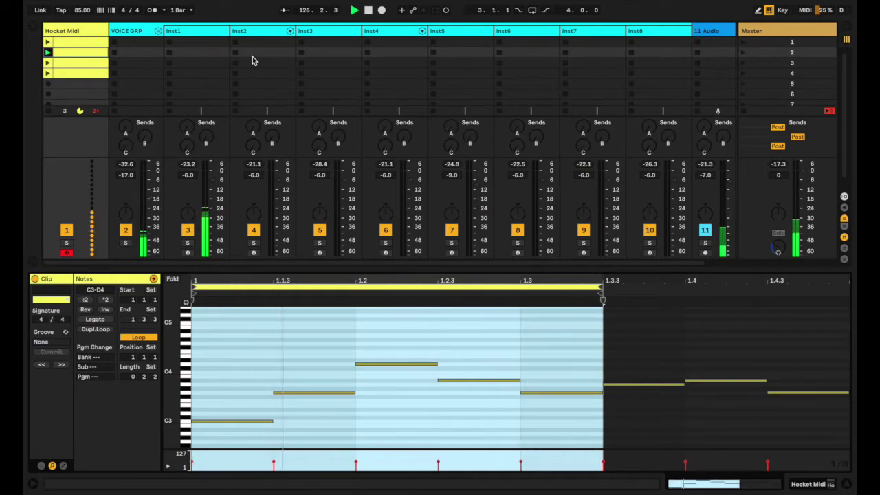
pyautogui.click(126, 32)
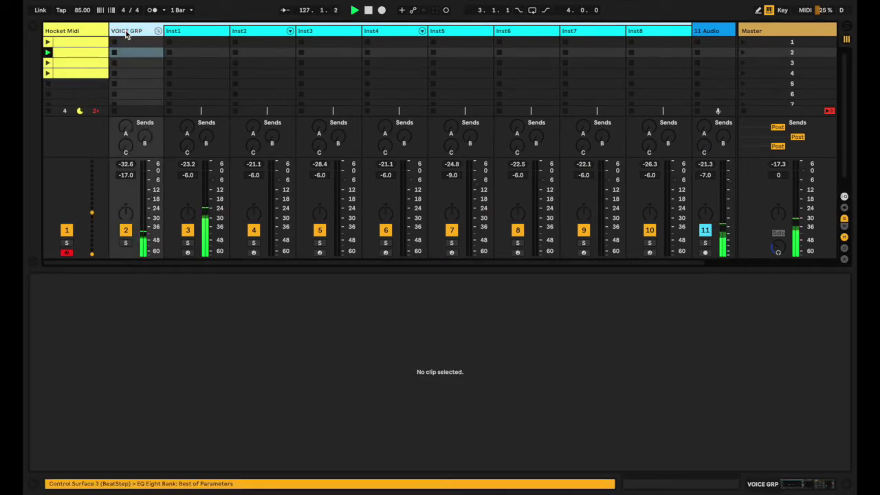
pyautogui.click(81, 32)
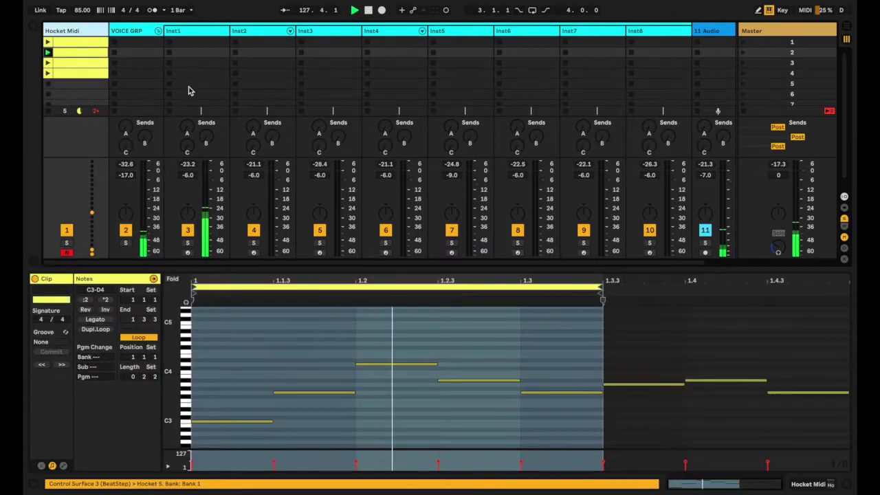
pyautogui.doubleClick(90, 32)
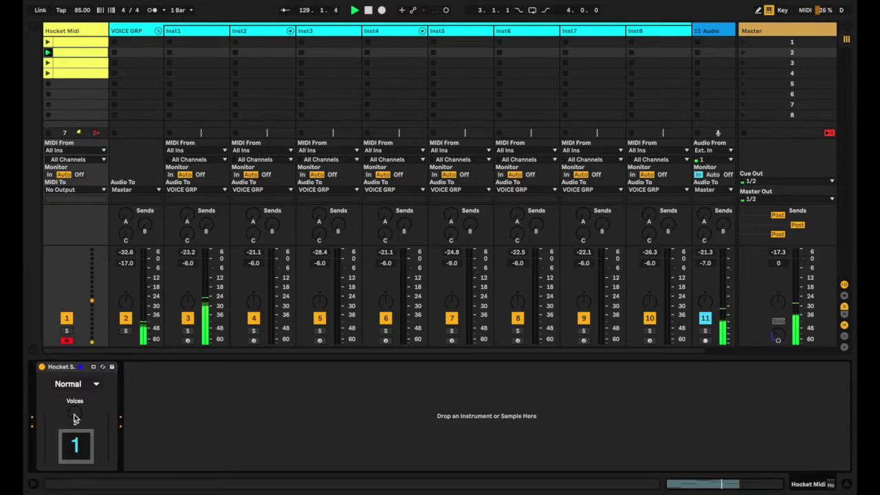
# Raise the Hocket S. Voices knob from 1 to 2, then up to 4
pyautogui.moveTo(76, 418); pyautogui.dragTo(74, 415)
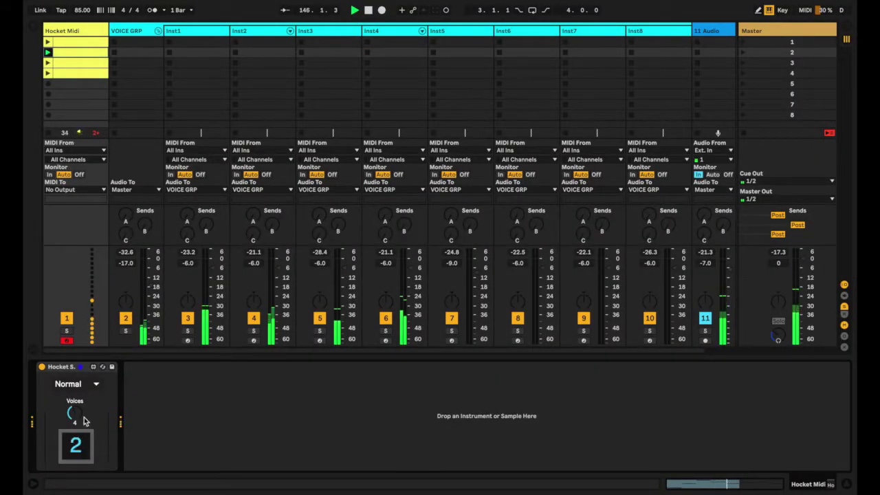
pyautogui.moveTo(74, 413); pyautogui.dragTo(74, 427)
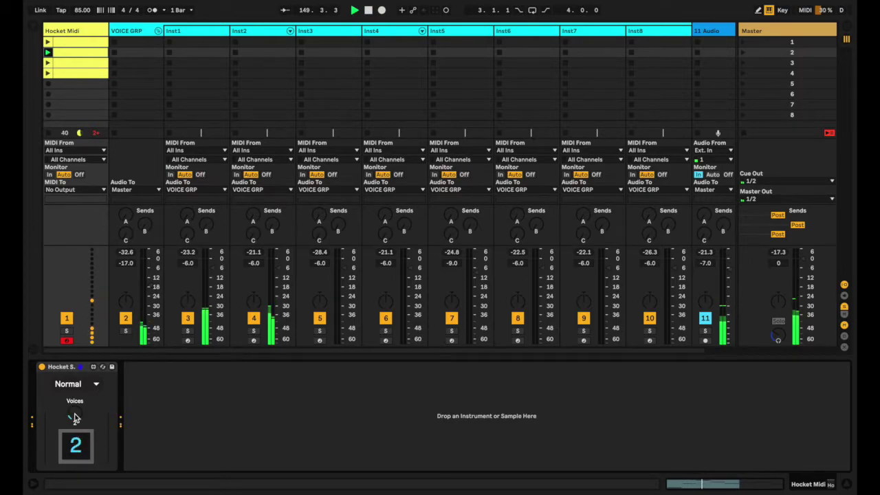
pyautogui.moveTo(74, 417); pyautogui.dragTo(74, 404)
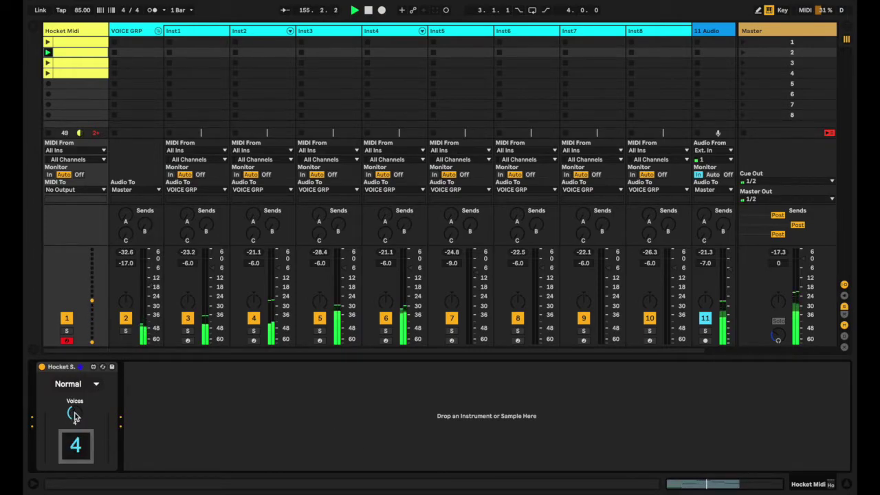
pyautogui.click(355, 427)
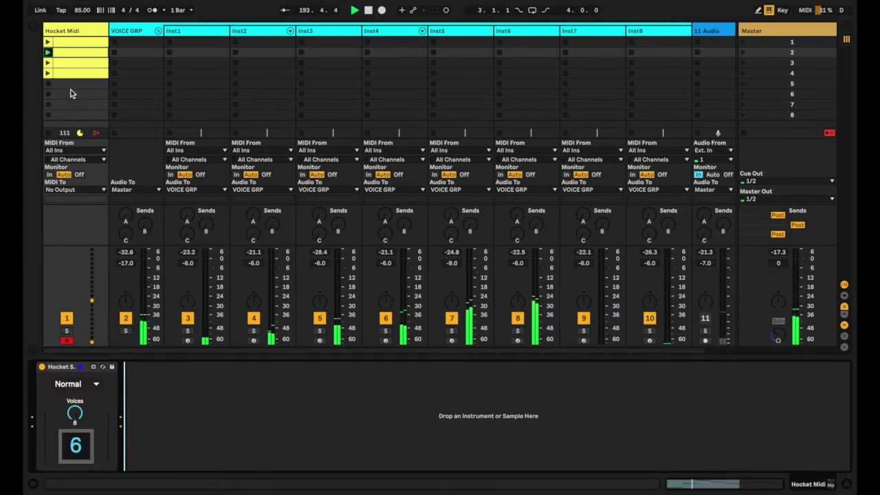
# Launch Hocket Midi clip 3 and view its one-bar melody spanning A#2 to A#3
pyautogui.click(48, 62)
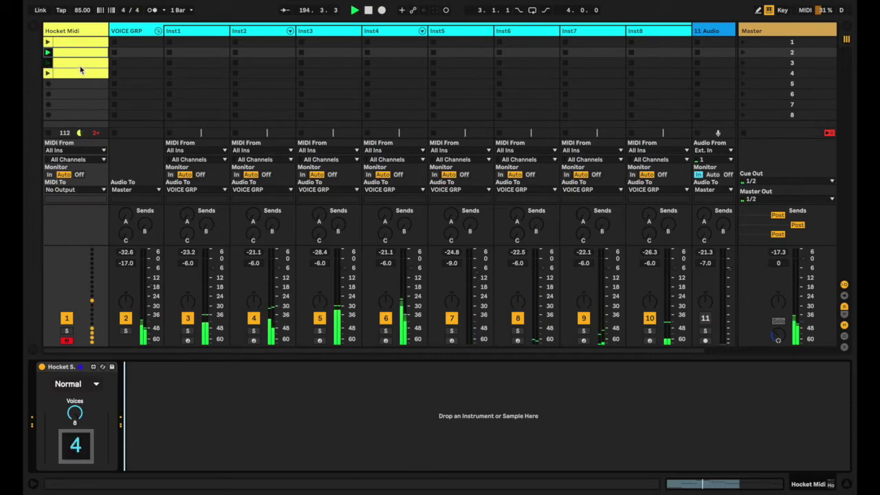
pyautogui.click(79, 68)
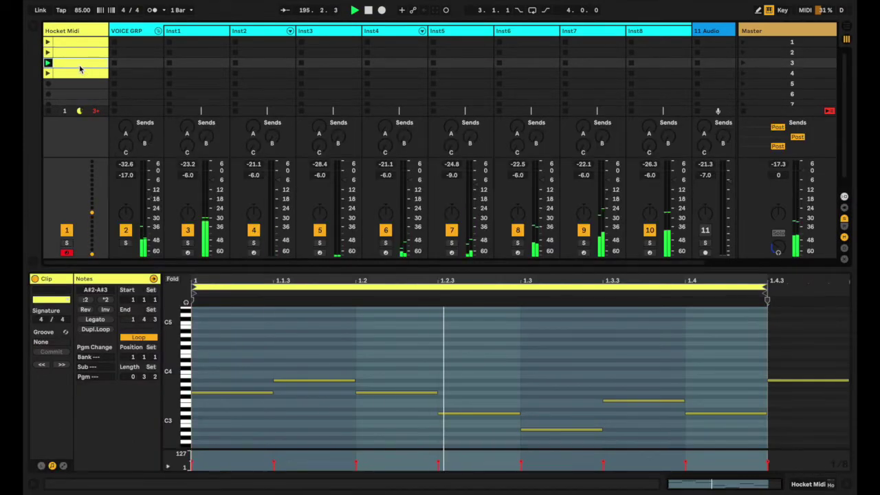